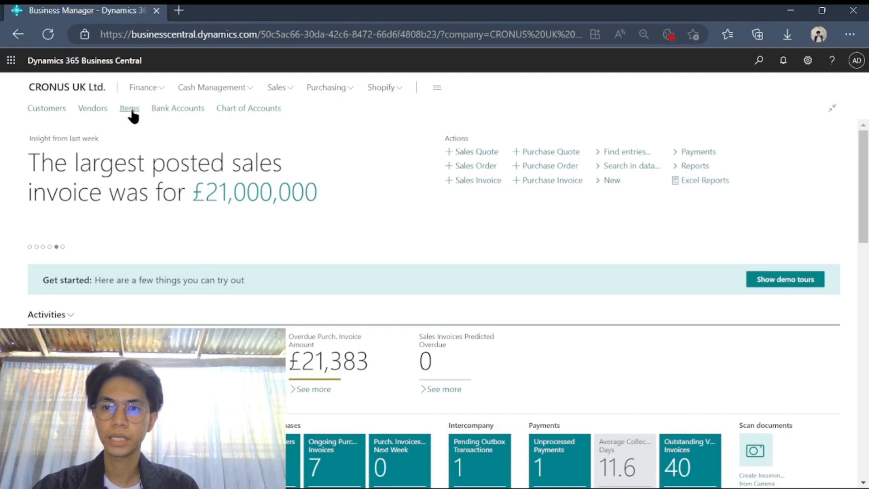
- Find 'items' with the Tell me search and open the Items list
click(760, 63)
text(items)
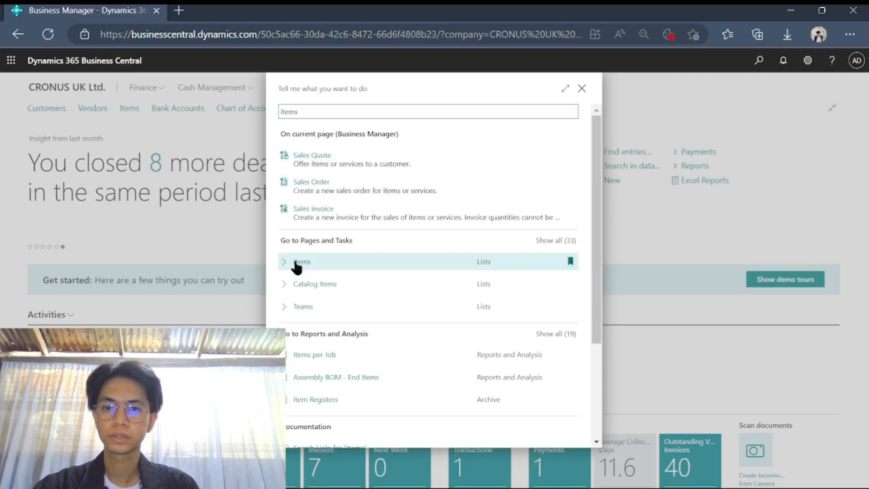
click(295, 262)
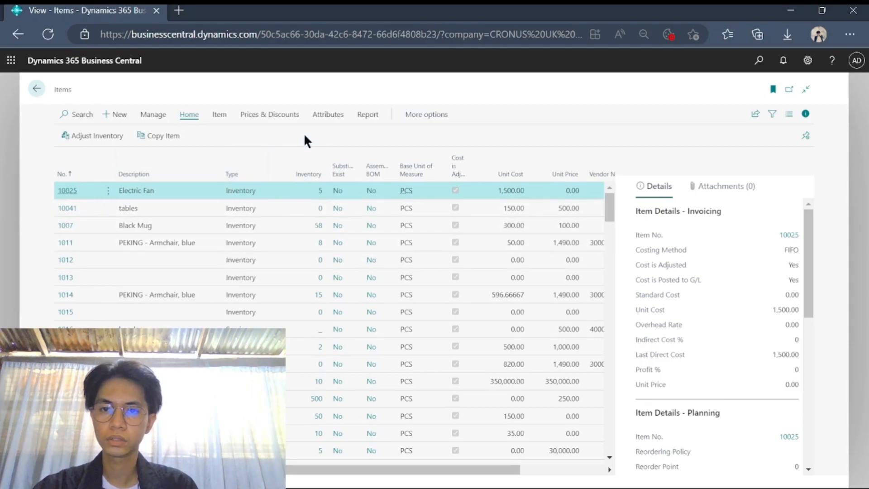
- Create a new item card (1128) from the ITEM template
click(116, 122)
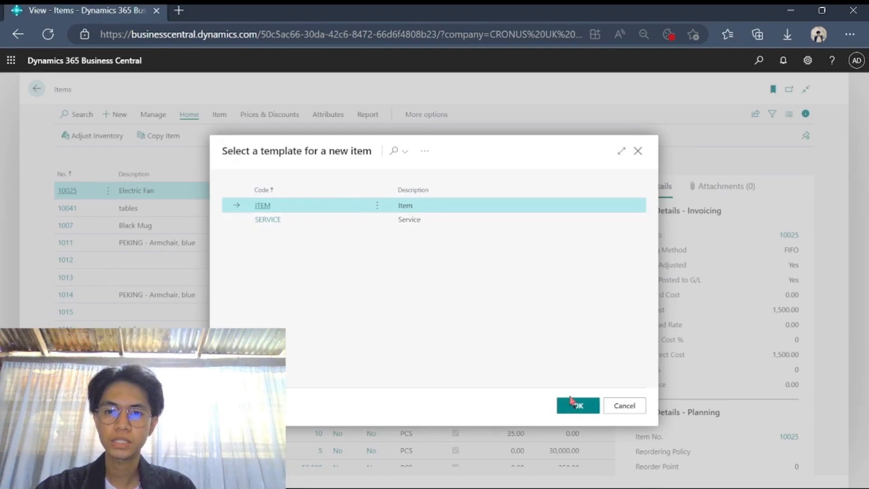
click(577, 404)
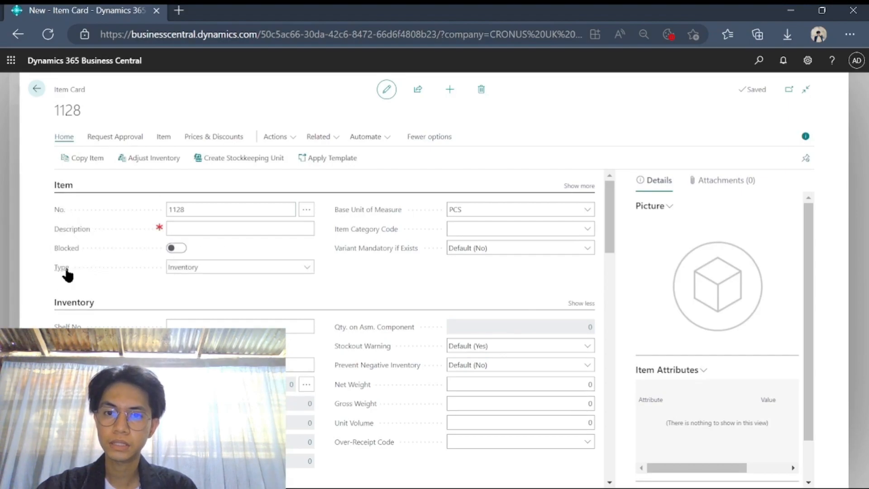
- Describe item 1128 as 'Border: Carnival' with base unit PCS and item category 143
mouse_move(366, 219)
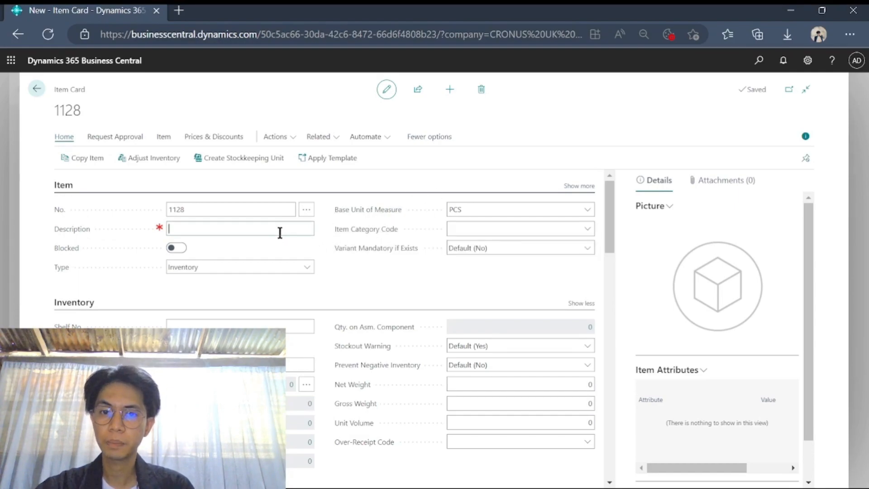
text(Border)
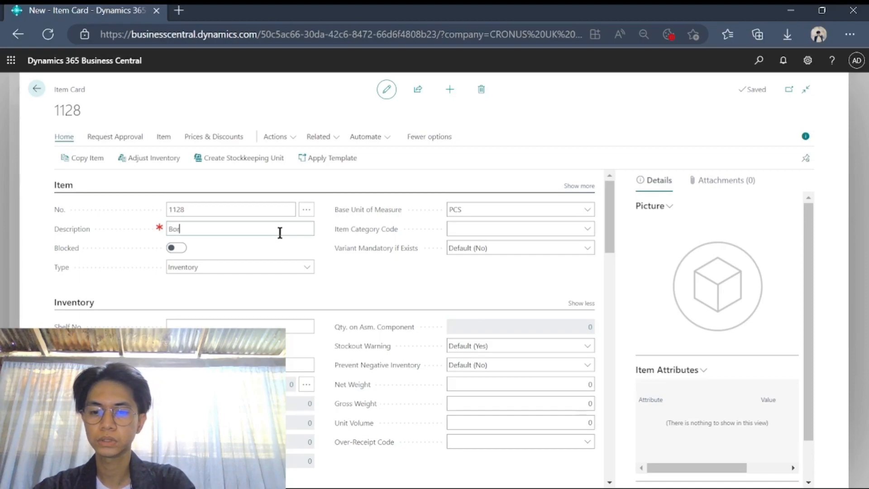
text(: C)
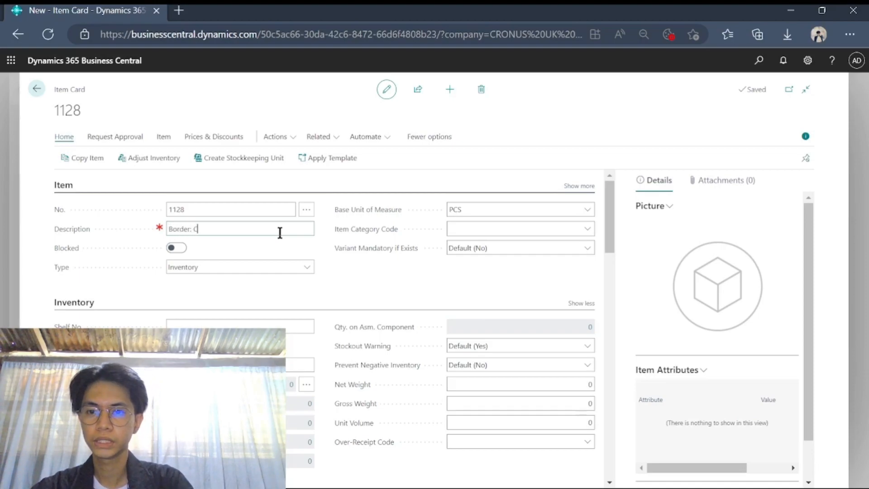
text(amival)
click(347, 266)
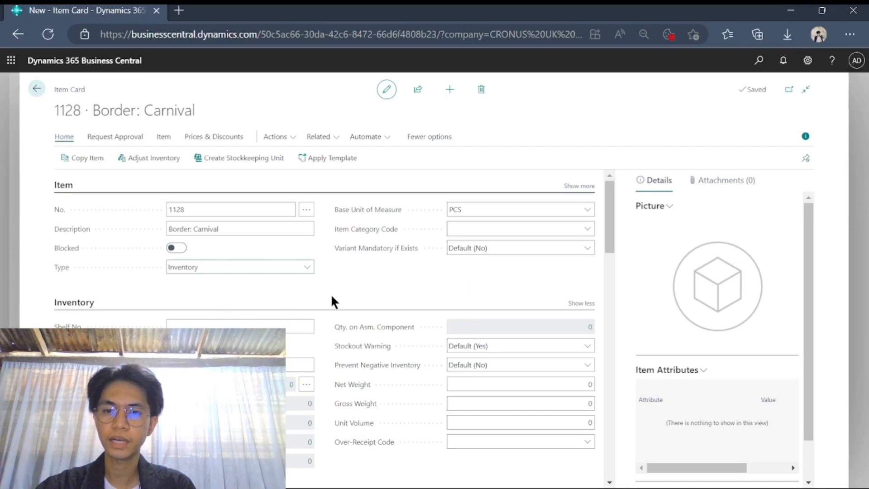
click(587, 210)
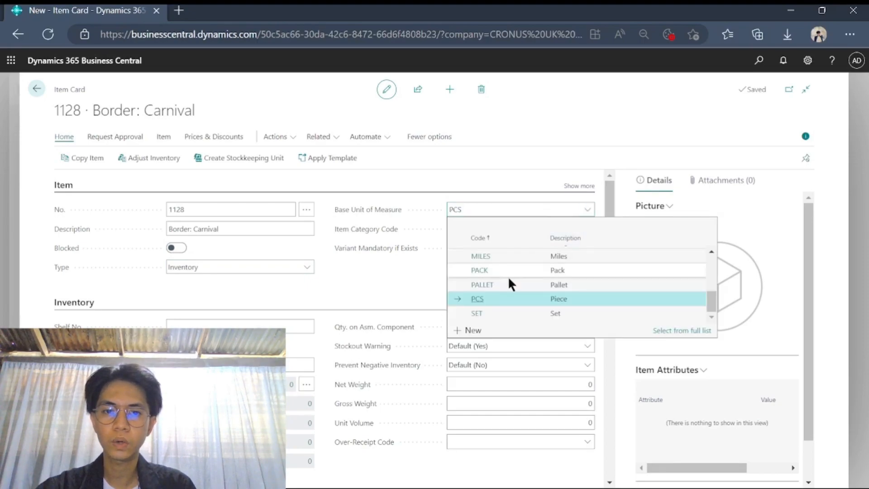
click(477, 299)
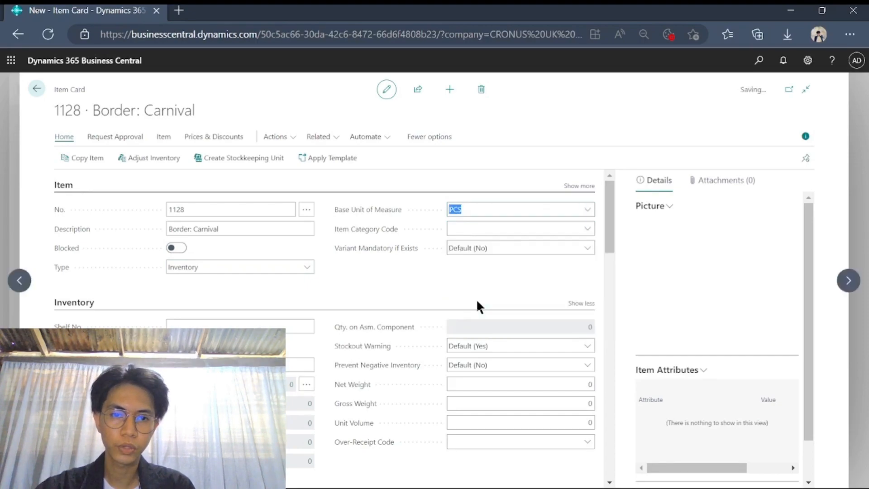
click(477, 211)
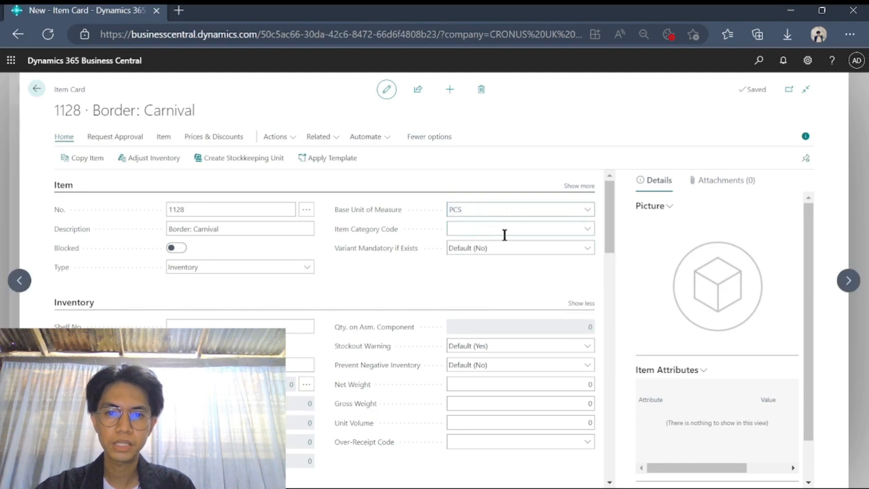
click(592, 234)
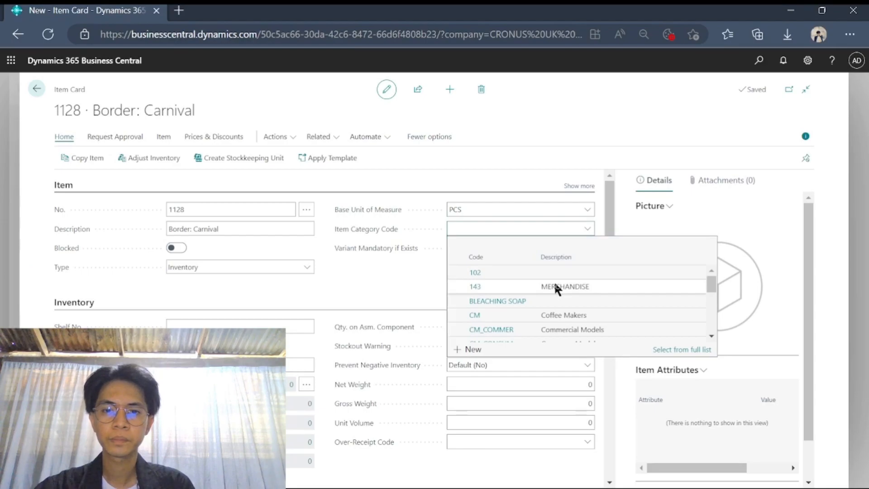
click(476, 289)
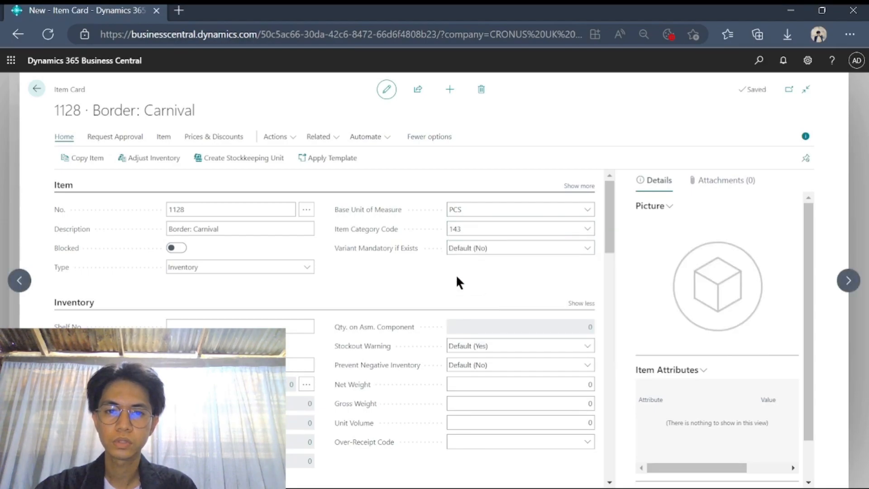
scroll(357, 281, down, 1)
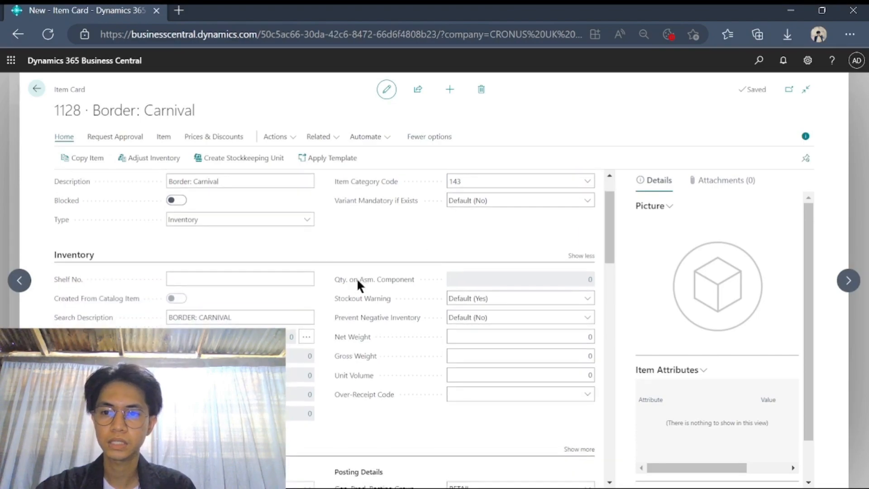
- Enter shelf number 321 for the item
click(254, 282)
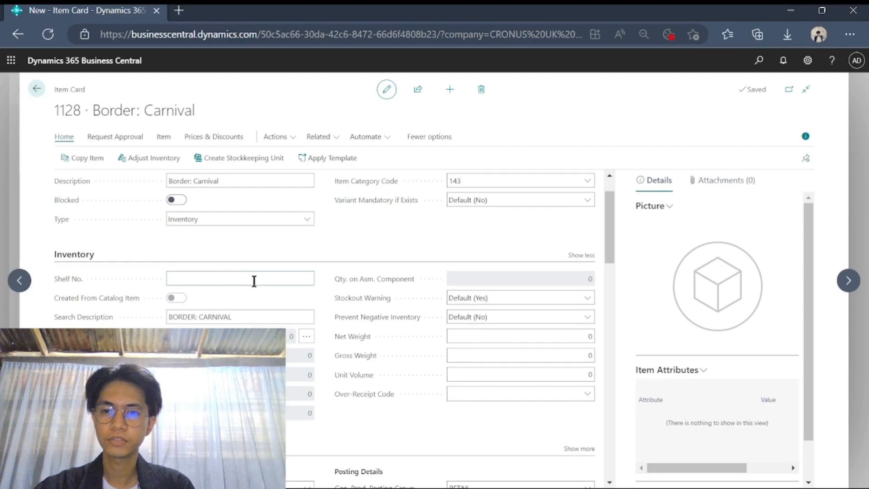
scroll(254, 285, down, 1)
text(321)
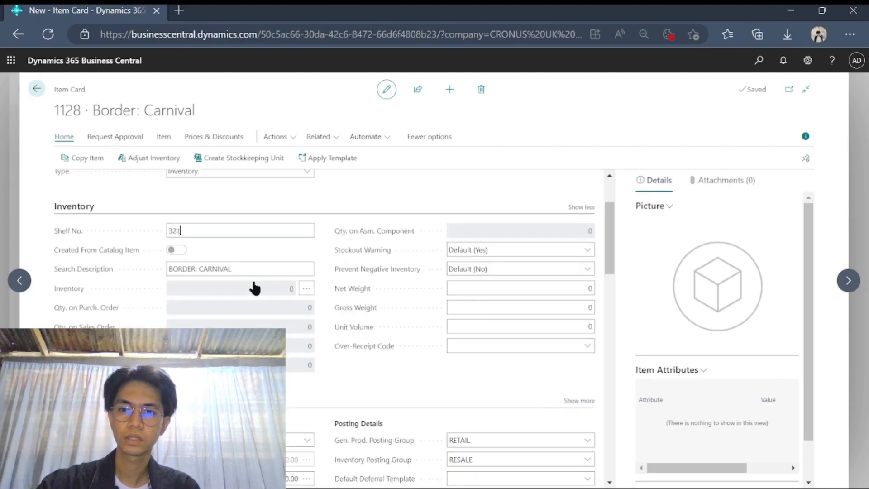
click(248, 186)
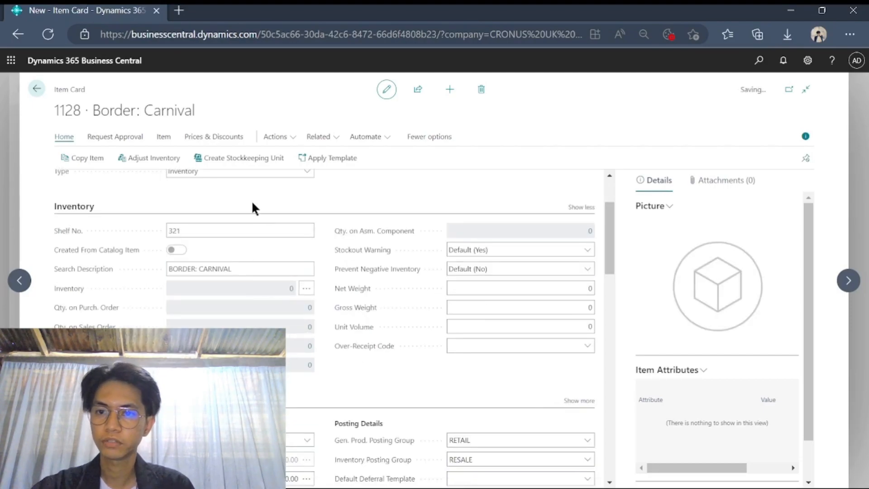
- Set the item's unit cost to 15.00 under Costs & Posting
scroll(252, 203, down, 1)
scroll(252, 208, down, 3)
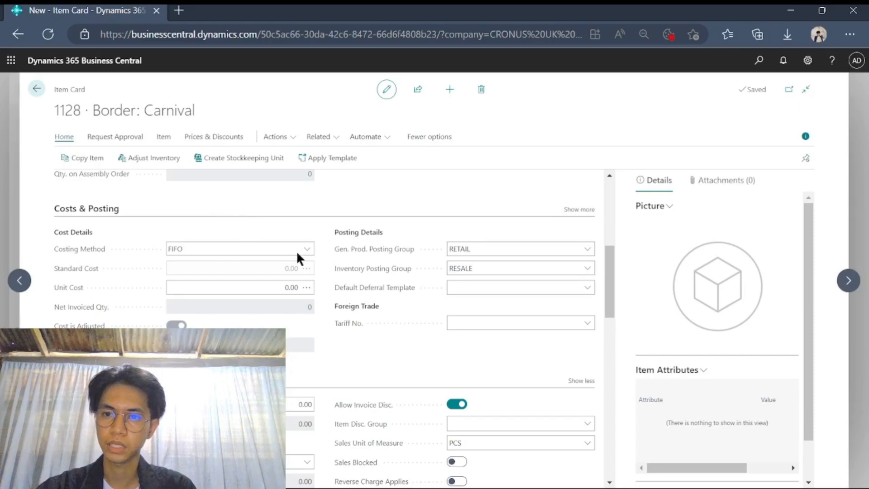
click(285, 289)
click(287, 292)
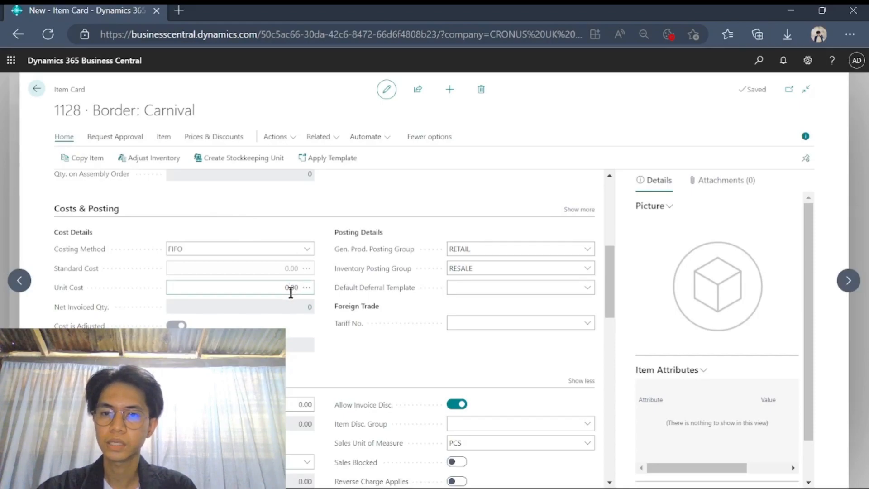
key(BackSpace)
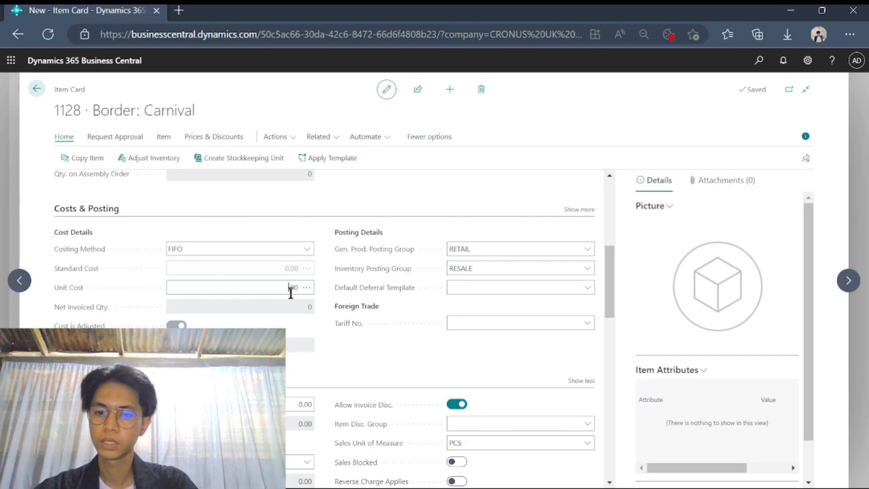
text(15)
click(370, 353)
scroll(366, 343, down, 3)
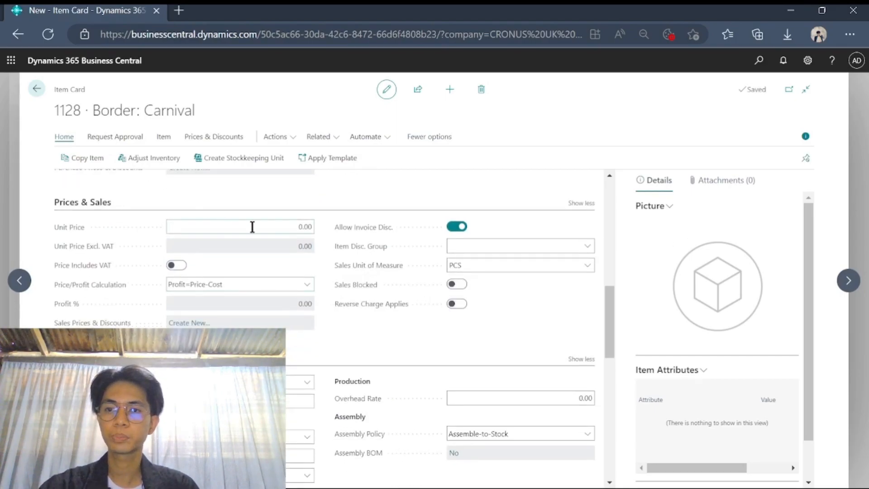
- Set the unit price to 20.00, giving a 25% profit
click(300, 230)
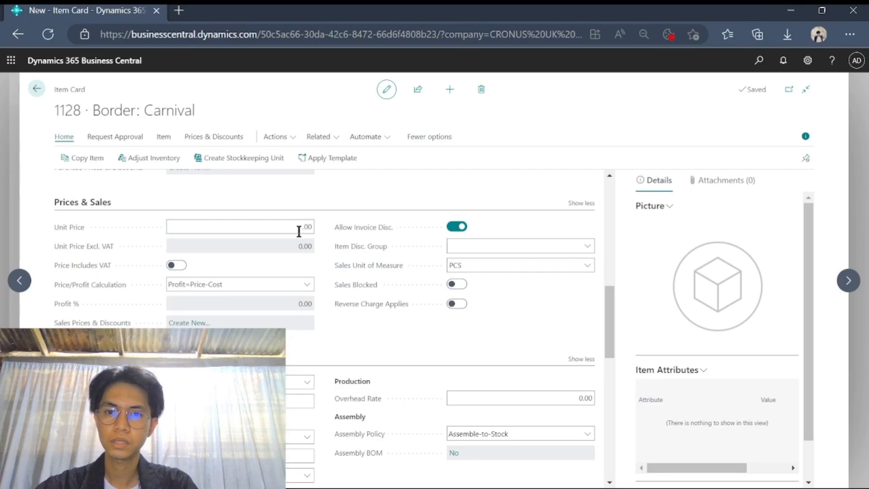
text(2)
click(352, 331)
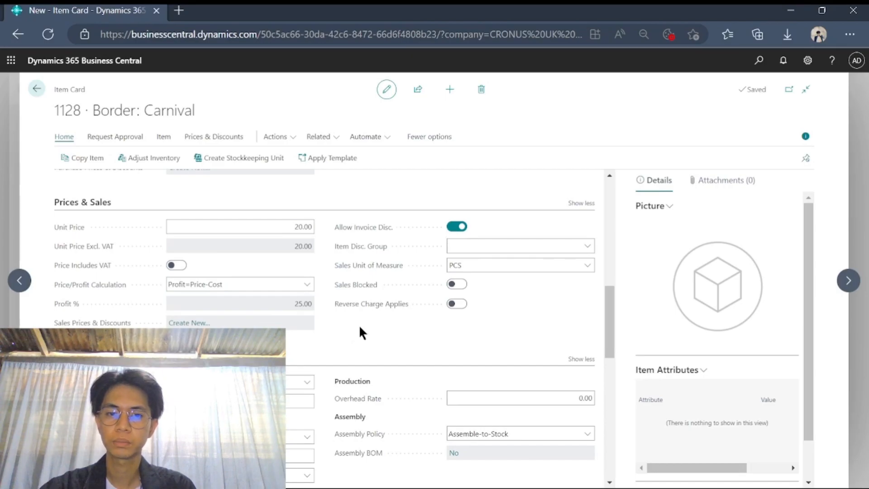
- Review the finished item card and return to the Items list
scroll(360, 329, down, 4)
scroll(351, 274, down, 2)
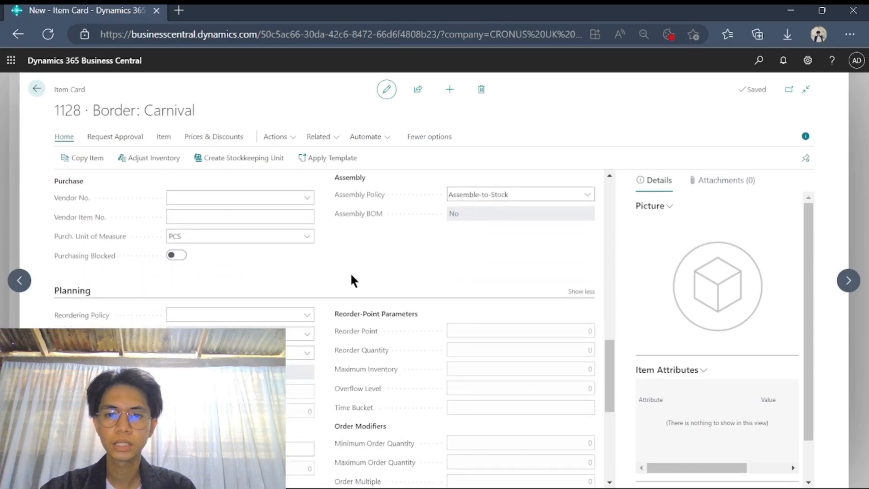
scroll(352, 279, down, 7)
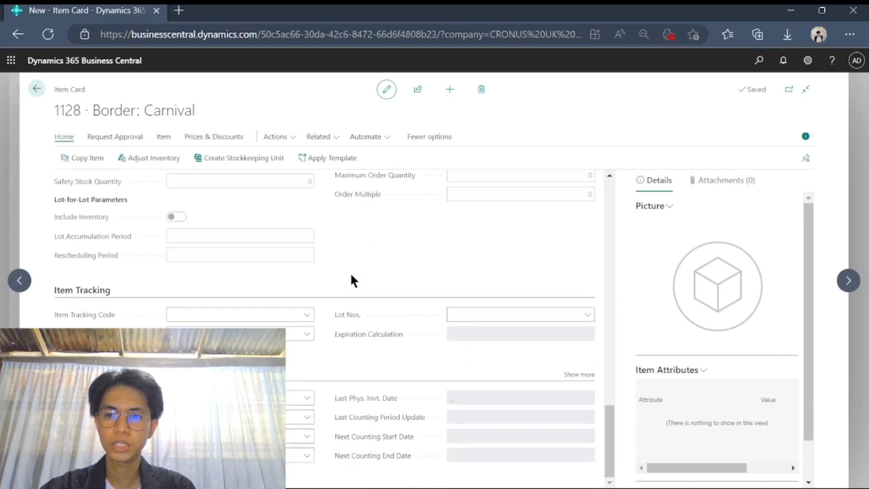
scroll(353, 277, up, 15)
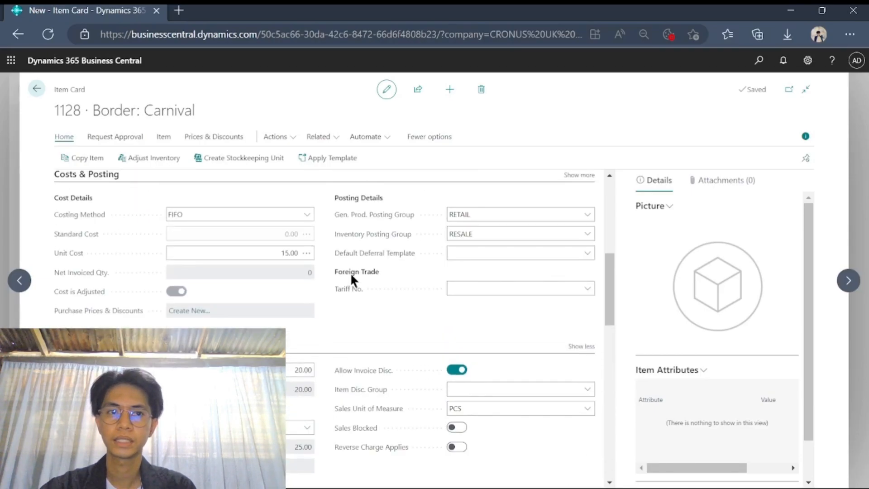
scroll(483, 285, up, 6)
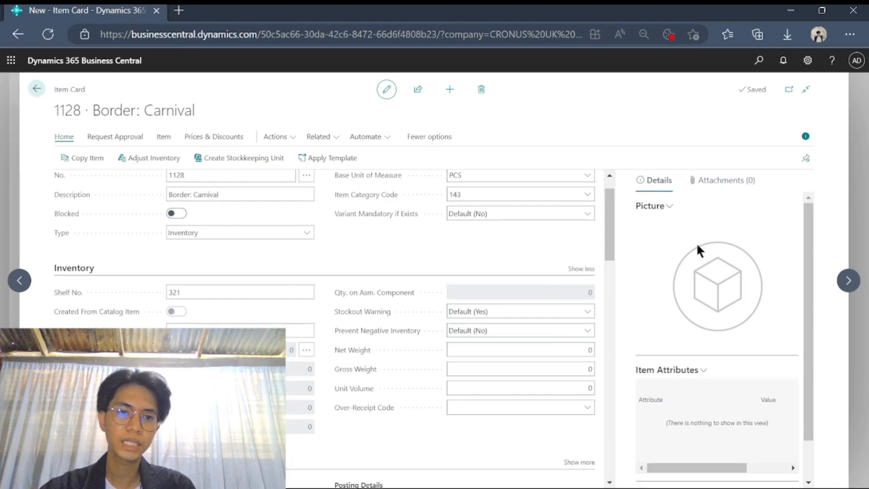
scroll(515, 290, up, 1)
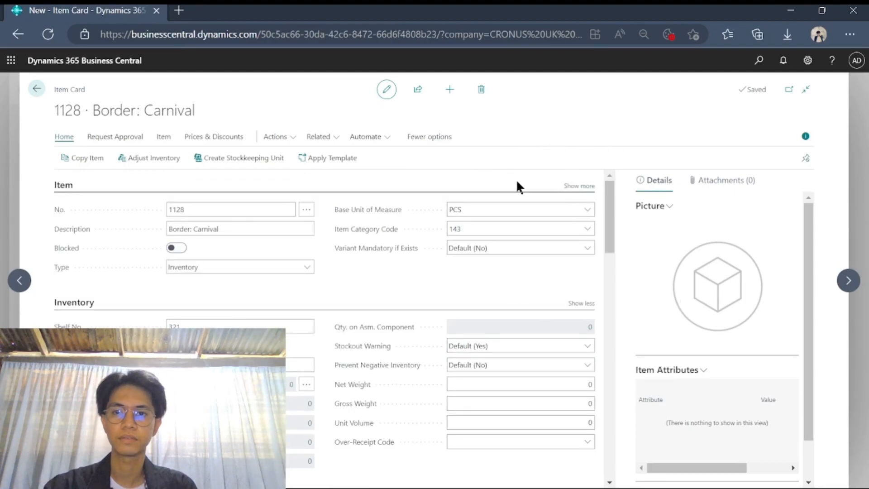
click(36, 91)
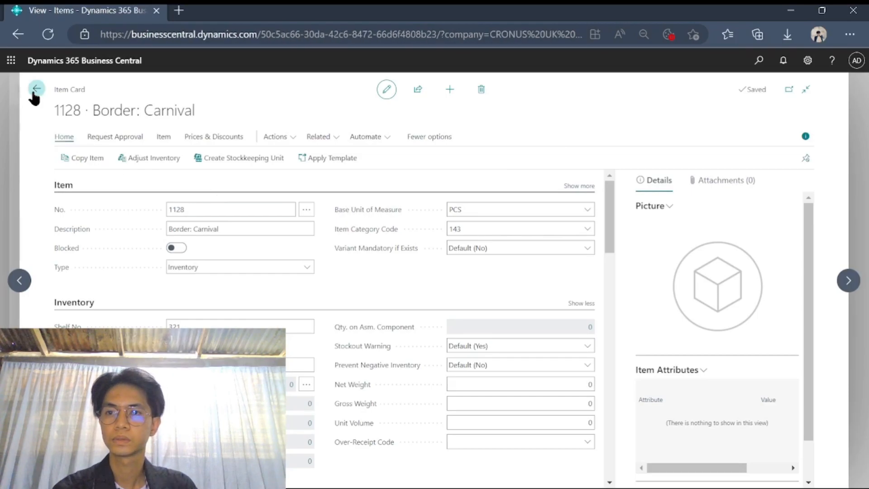
- Search the Items list for 'car' to locate item 1128 Border: Carnival
click(87, 114)
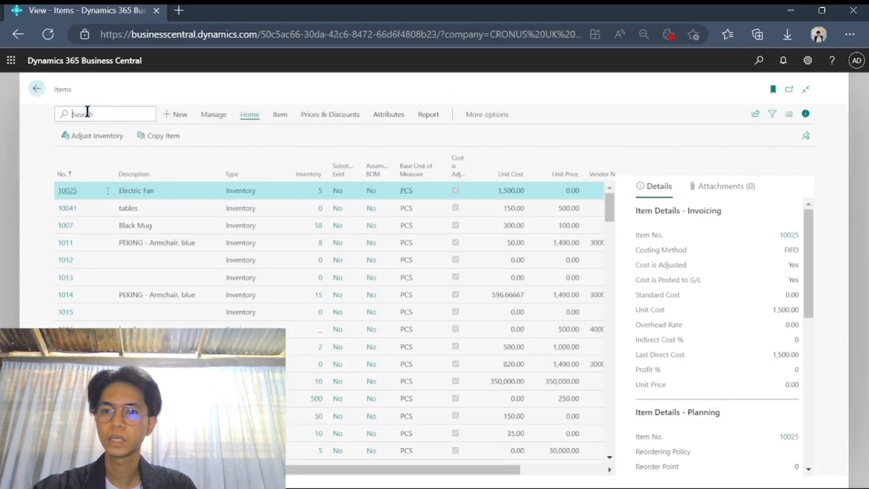
text(car)
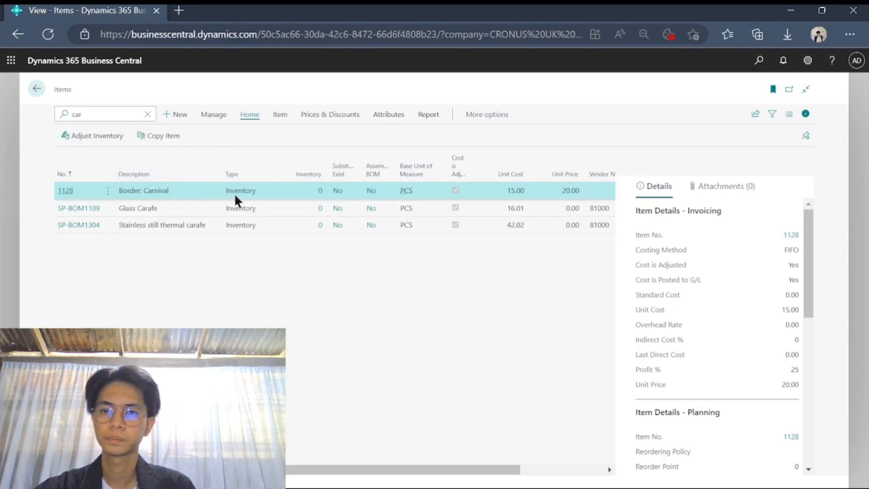
key(BackSpace)
key(BackSpace)
key(BackSpace)
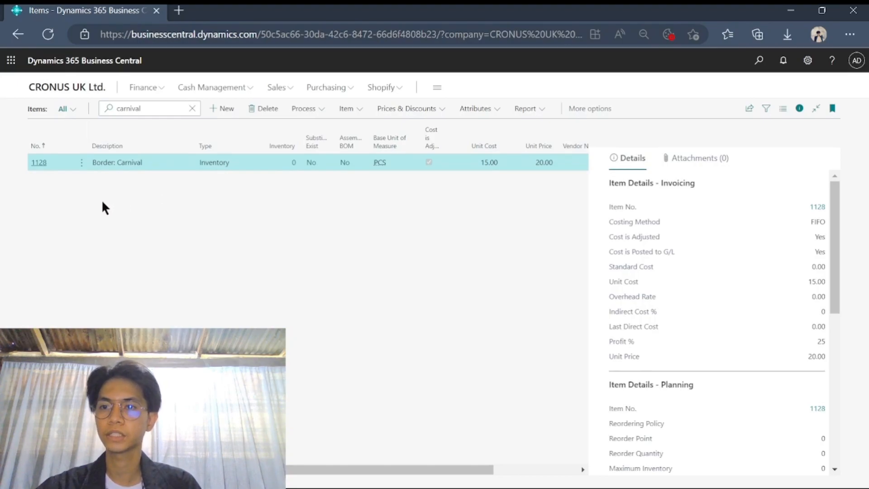
- Open item 1128 and scroll to its Planning section
click(37, 163)
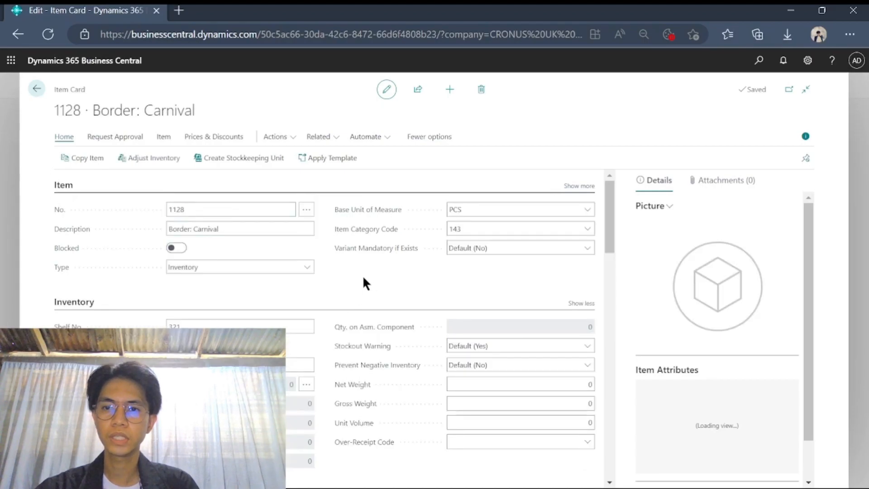
scroll(353, 260, down, 3)
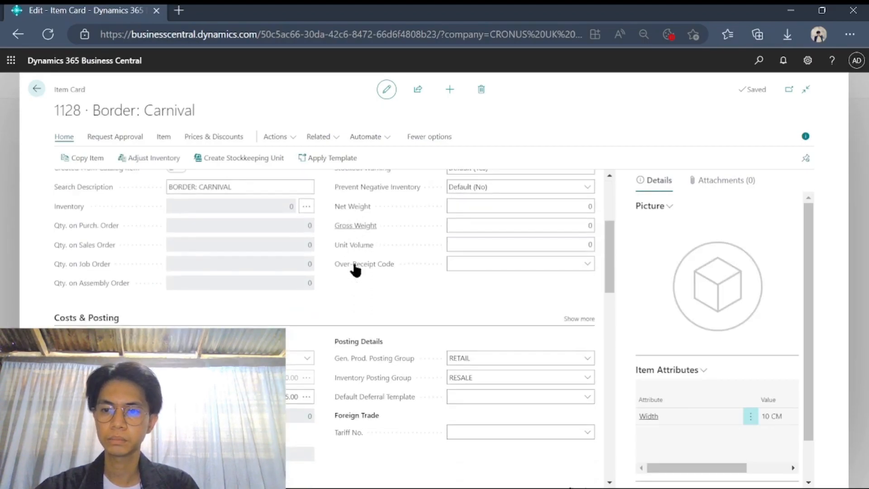
scroll(355, 267, down, 10)
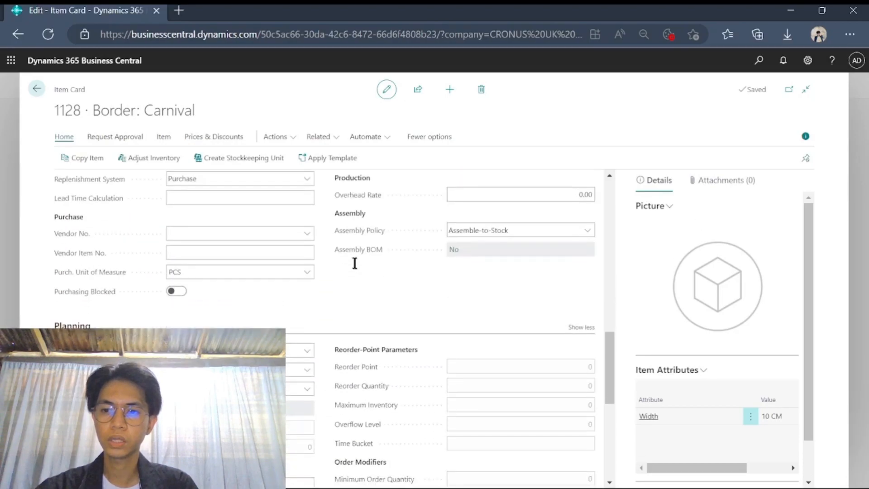
scroll(355, 258, down, 4)
scroll(267, 221, up, 2)
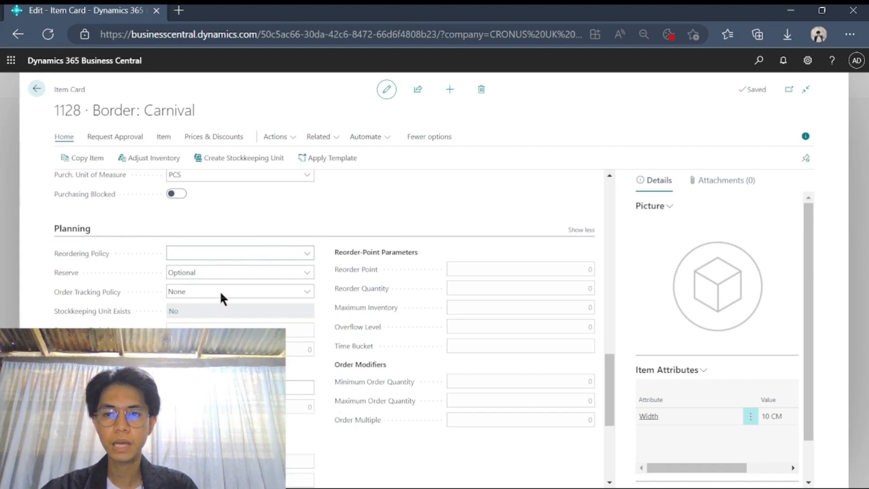
- Set reordering policy Fixed Reorder Qty., reorder point 10 and reorder quantity 50
click(225, 277)
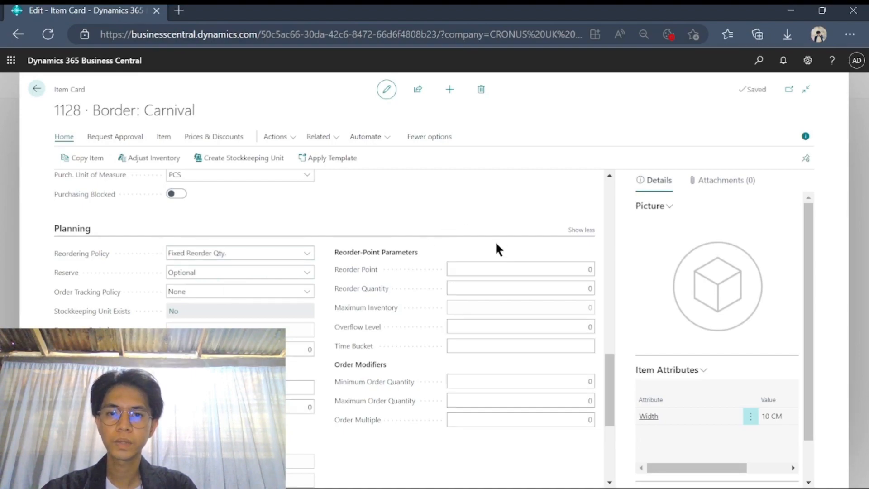
click(486, 267)
text(10)
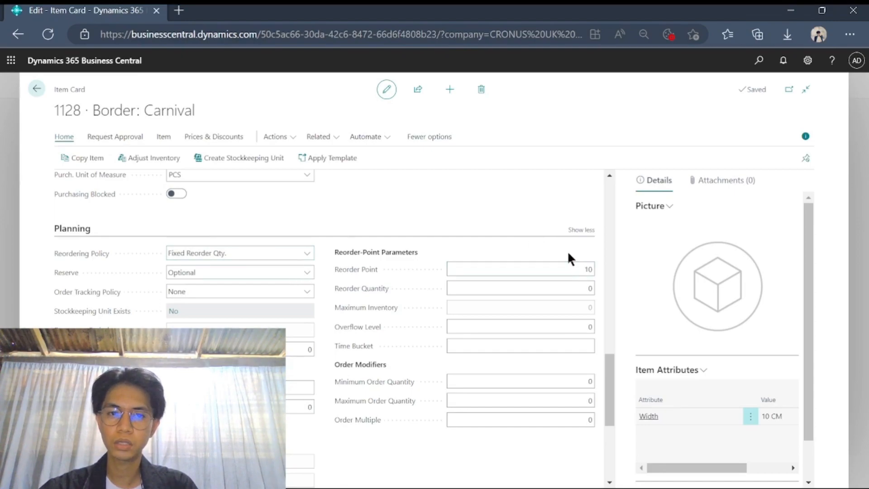
click(578, 290)
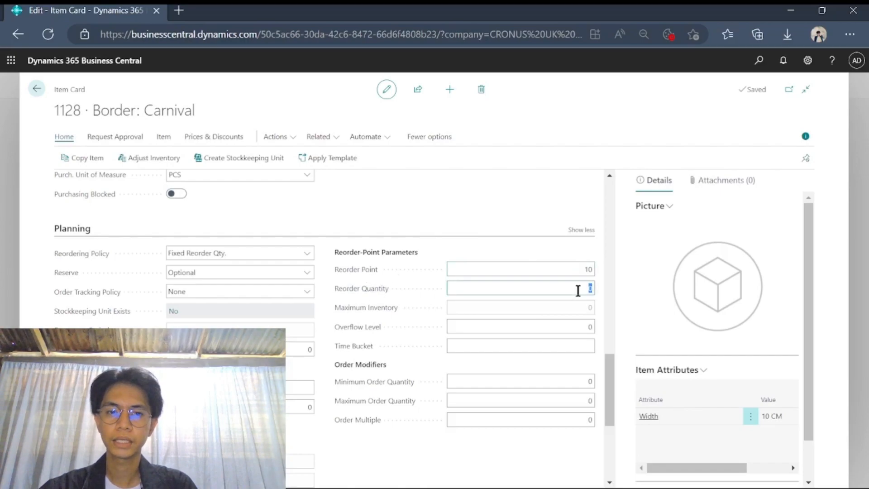
text(50)
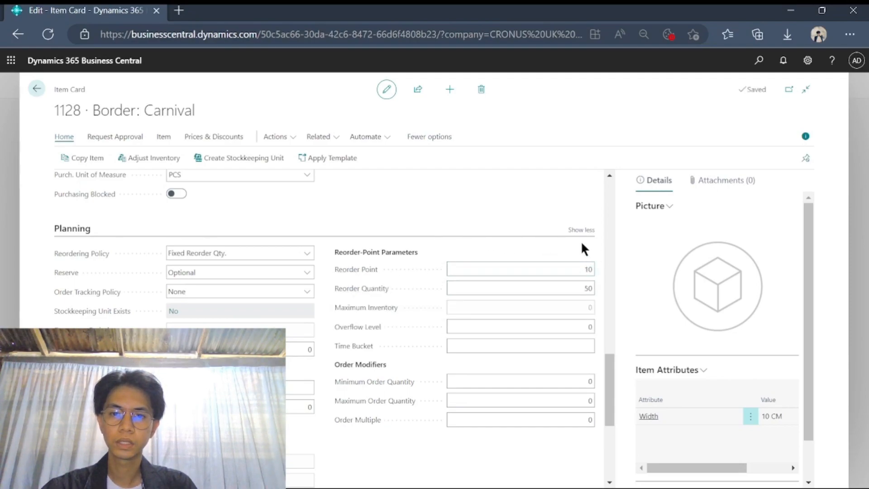
mouse_move(387, 292)
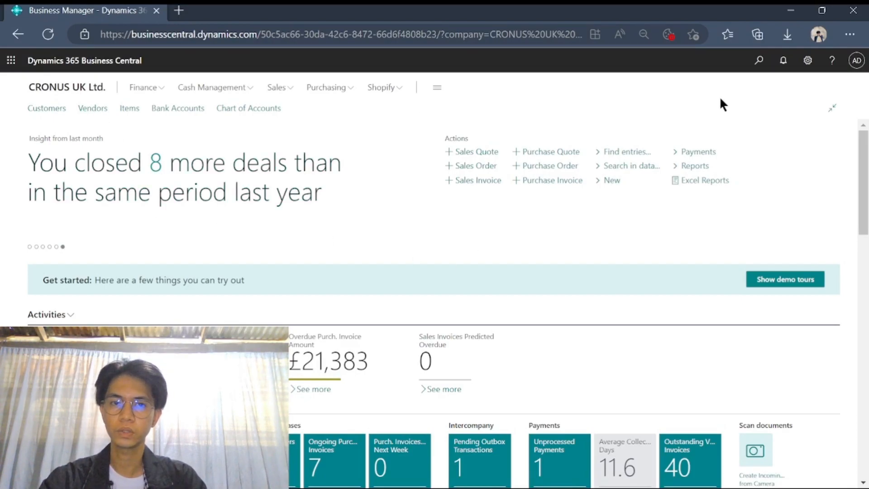
- Find 'vendor' with the Tell me search and open the Vendors list
click(757, 67)
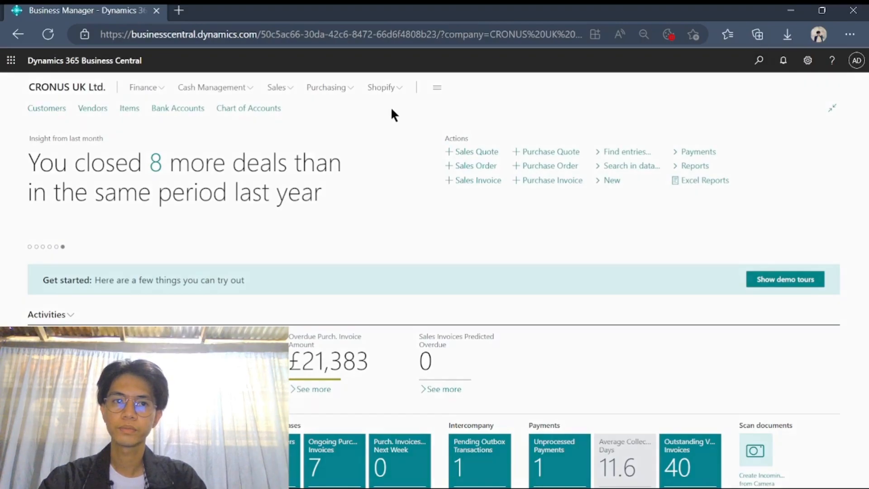
text(vendor)
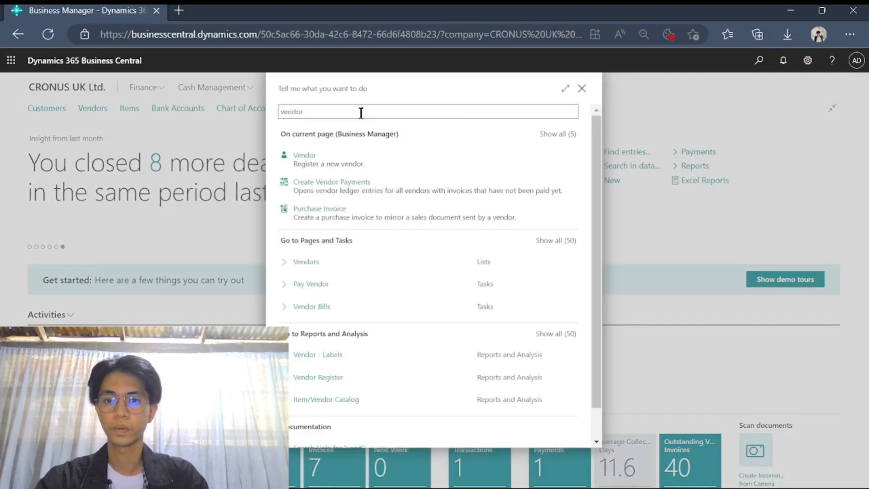
click(306, 261)
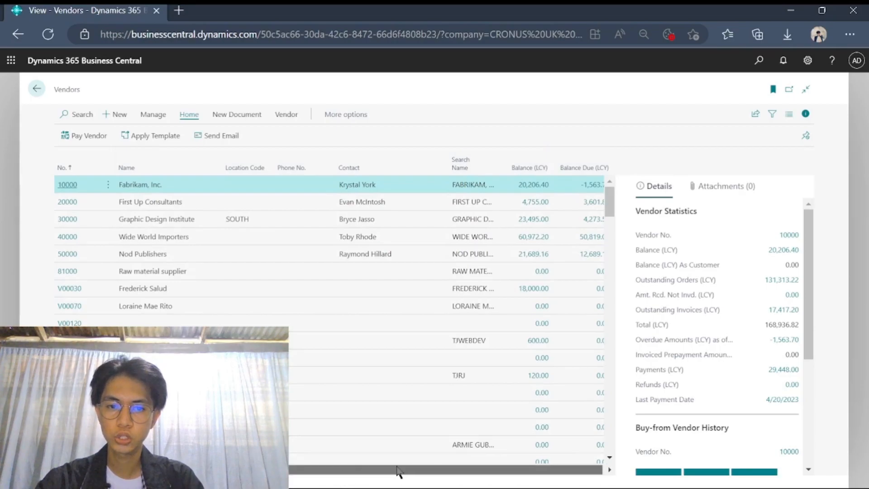
- Create new vendor V00800 from the VENDOR COMPANY template
click(119, 117)
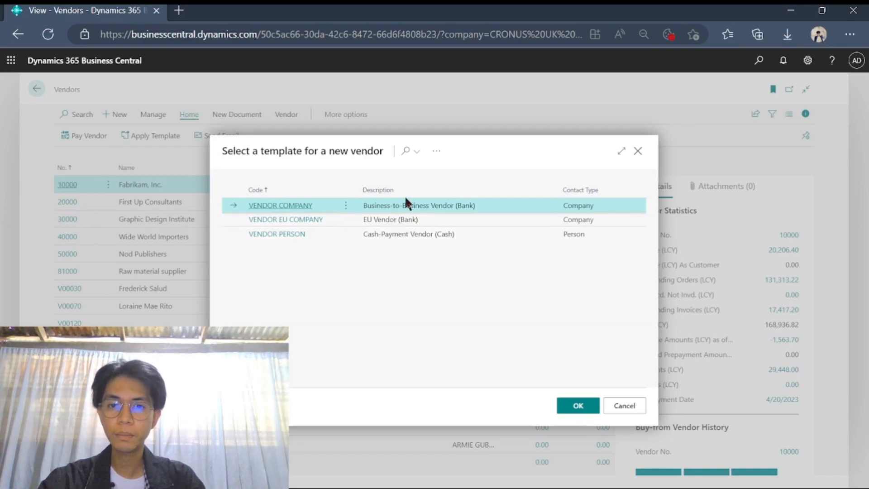
click(584, 406)
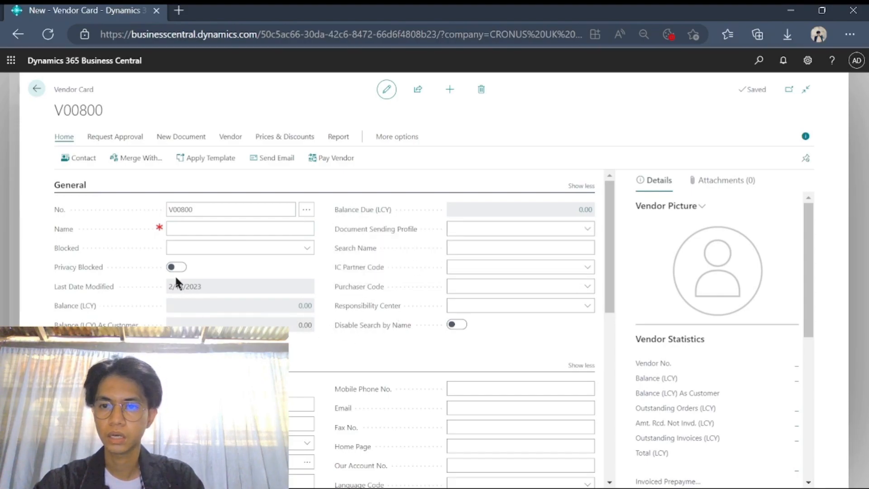
- Name the vendor 'HYBE Labels'
click(188, 229)
text(Hy)
key(BackSpace)
text(YB)
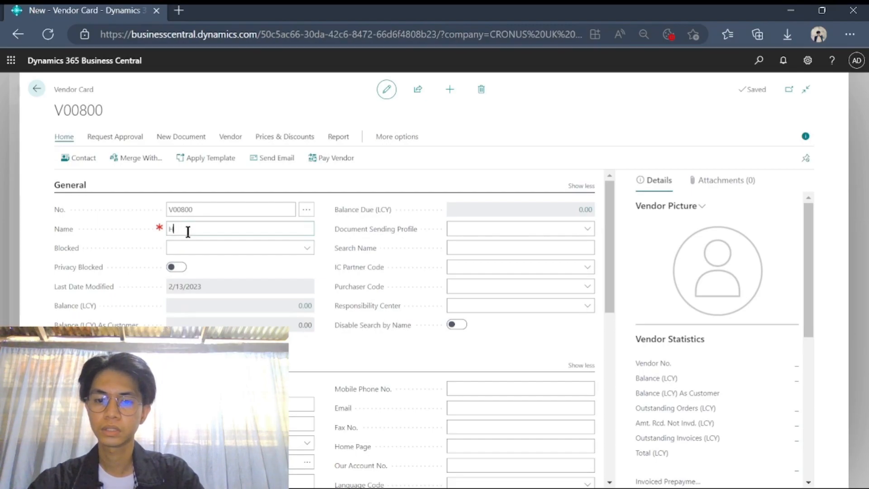
text(E)
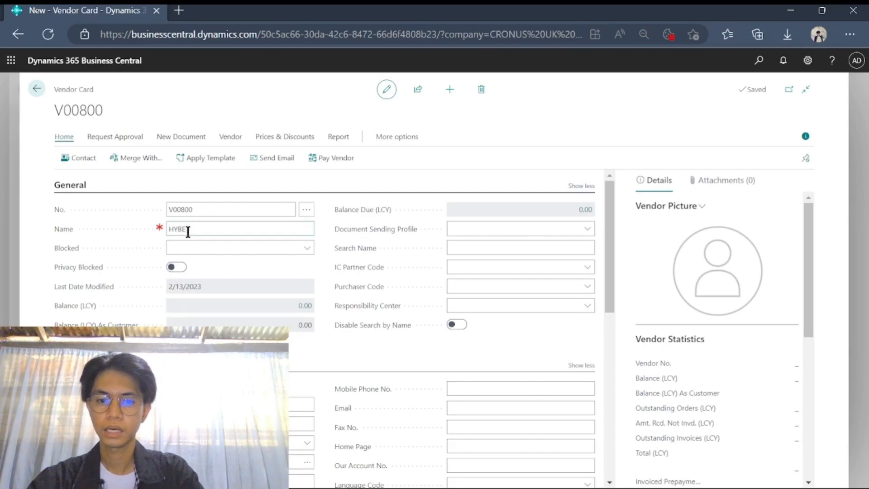
text( Labels)
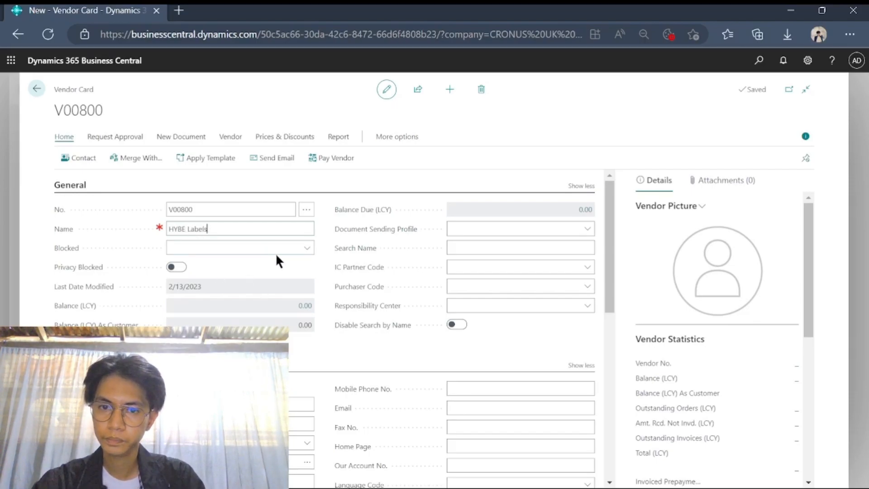
- Set the vendor's purchaser code to HR
click(585, 289)
scroll(562, 332, down, 2)
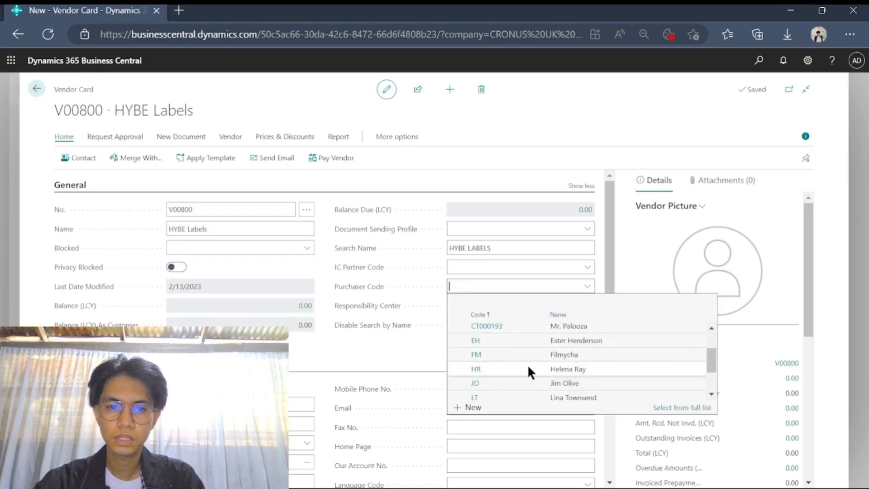
click(474, 368)
scroll(247, 299, down, 2)
scroll(172, 299, down, 1)
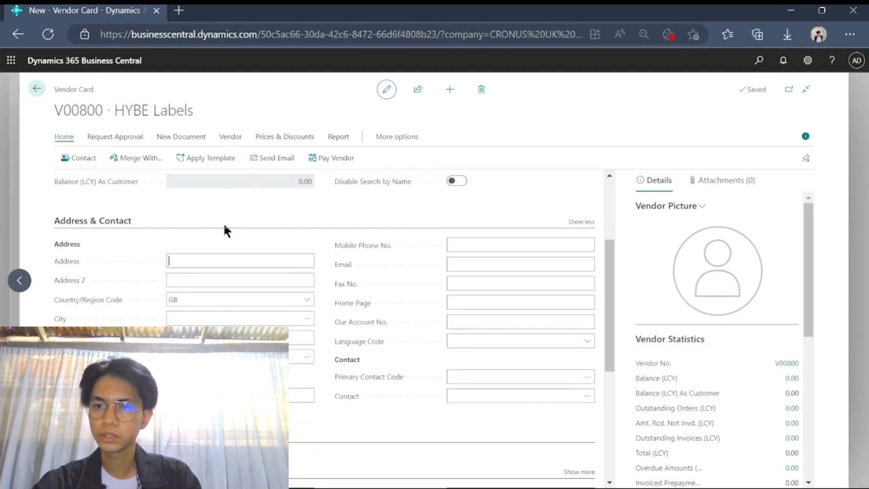
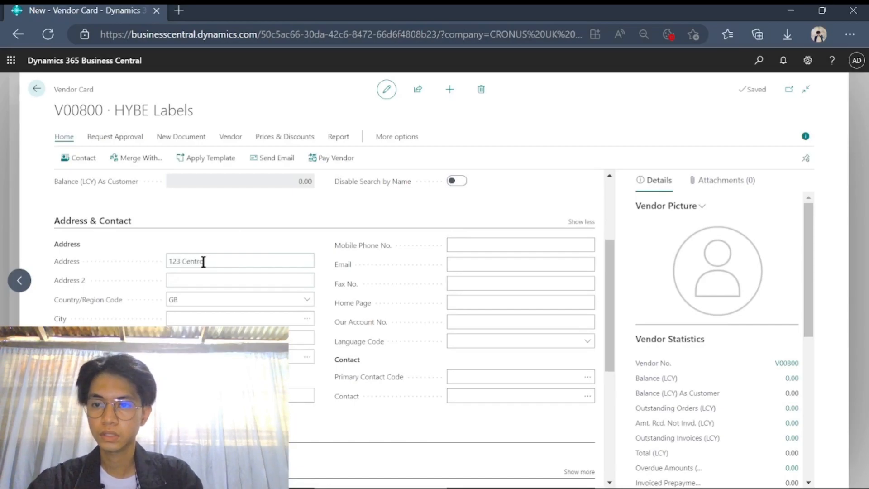
- Enter the vendor's street address and city
click(190, 319)
text(S)
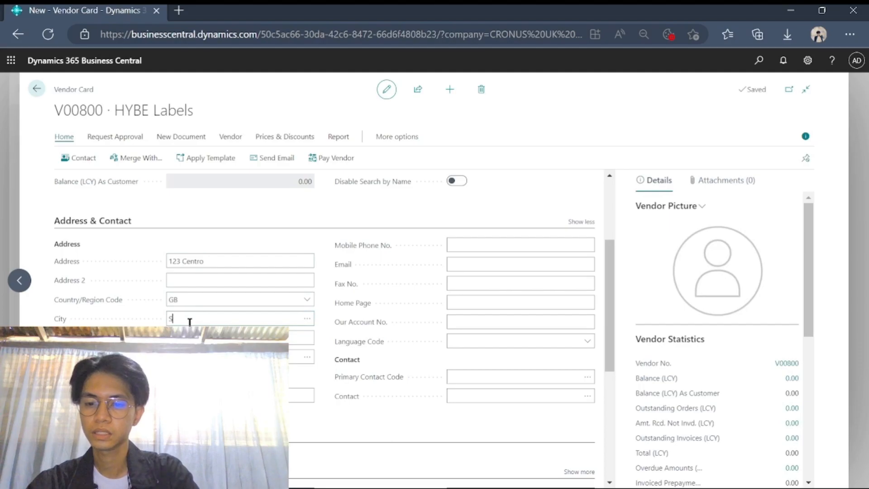
text(ta. Maria)
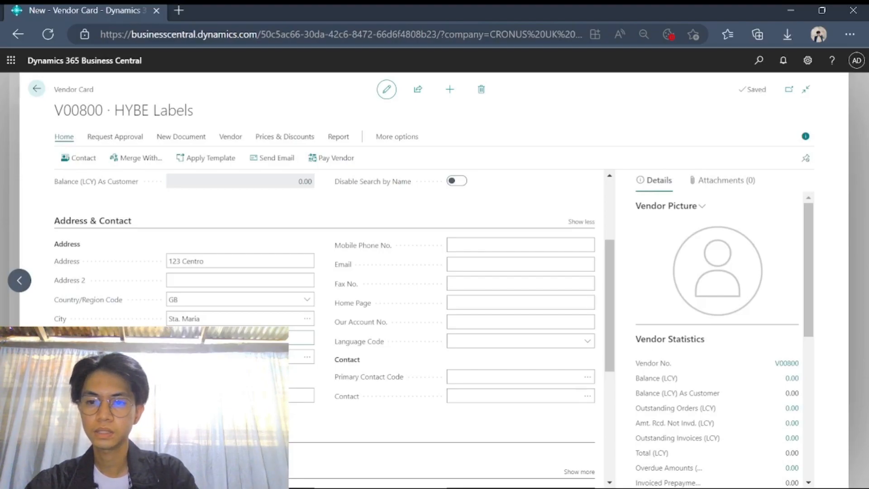
key(Tab)
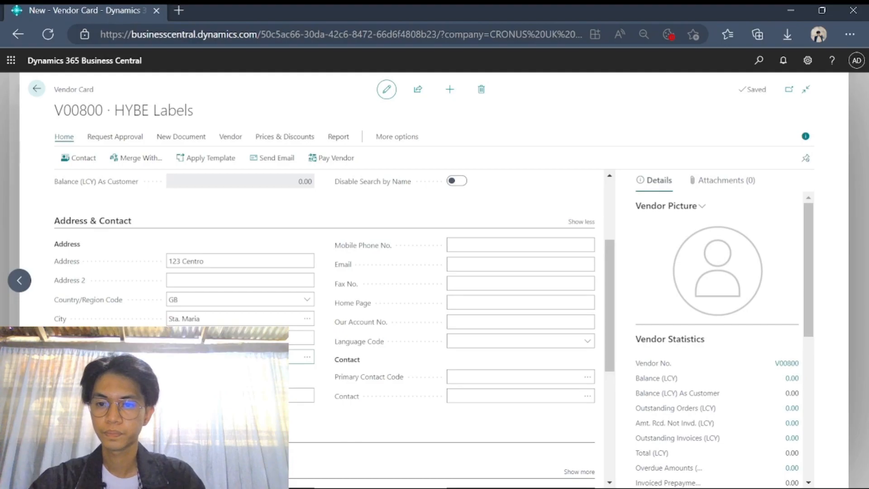
key(Tab)
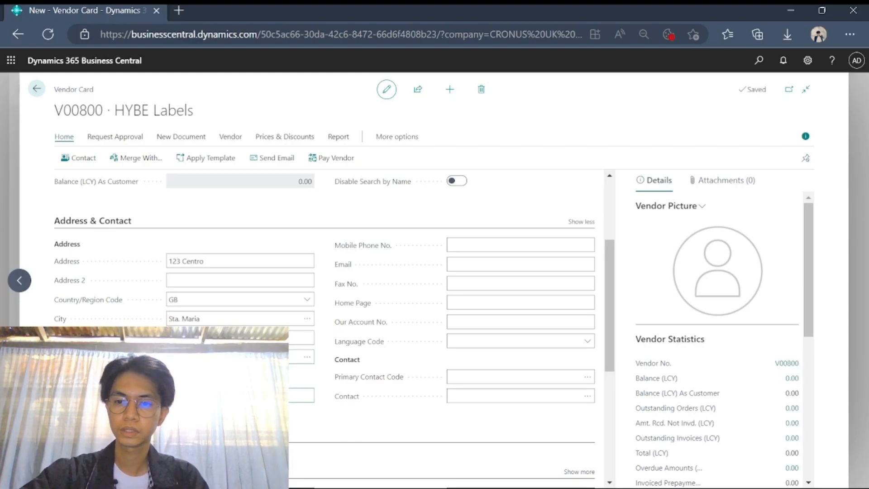
- Fill in the vendor's mobile phone number and e-mail address
click(461, 247)
click(467, 266)
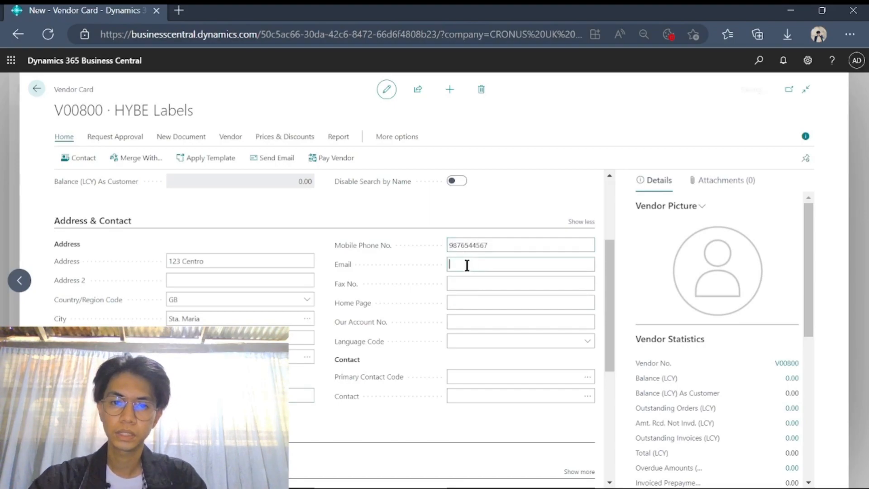
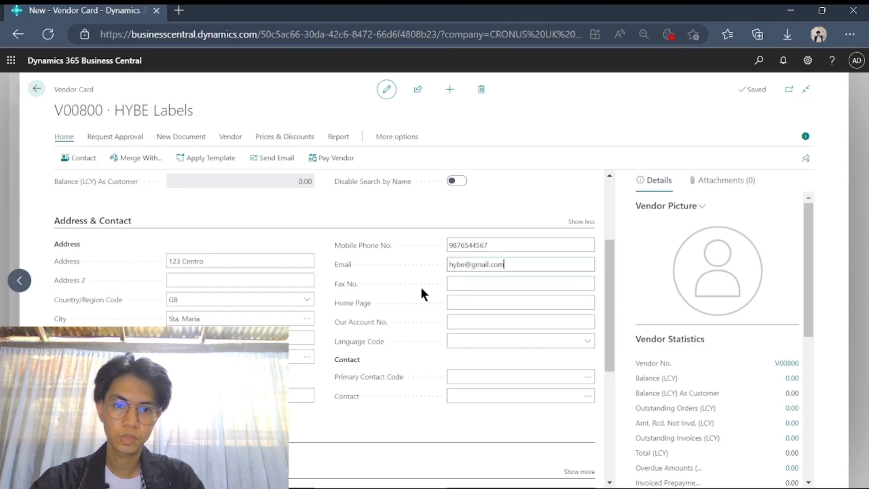
- In the Payments section, check the payment terms and keep 1M(8D)
scroll(425, 278, down, 1)
scroll(426, 278, down, 1)
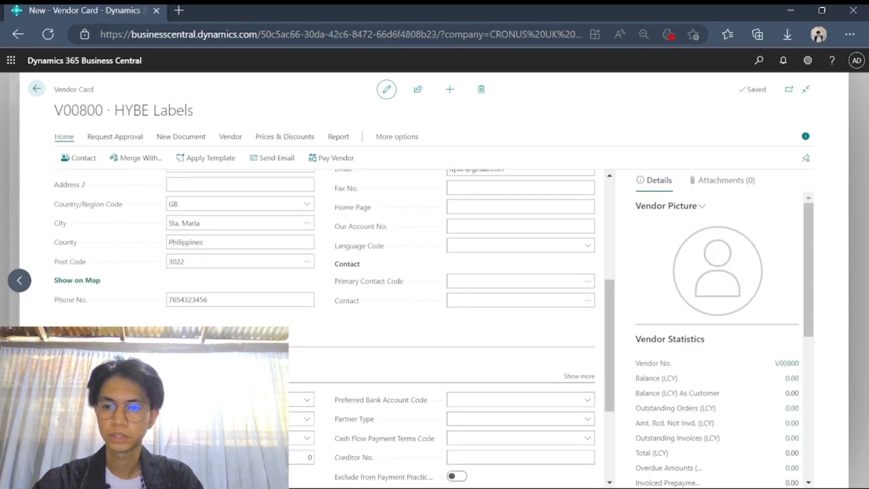
scroll(126, 312, down, 2)
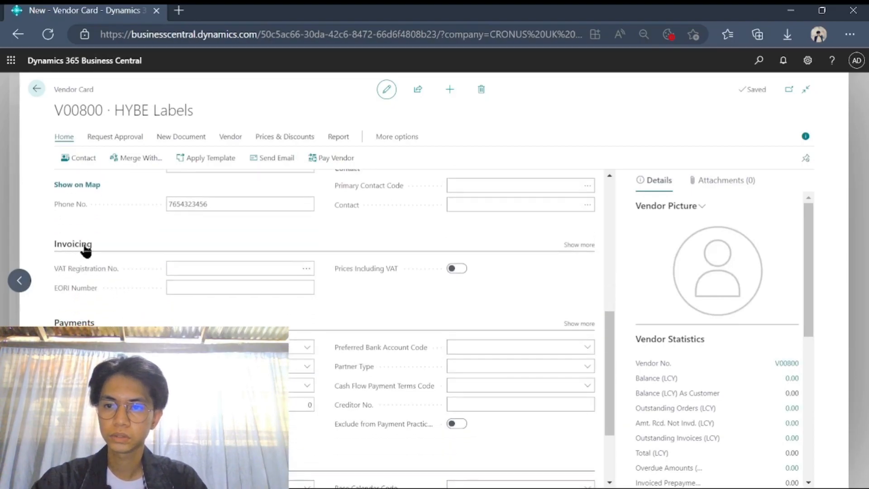
scroll(124, 292, down, 1)
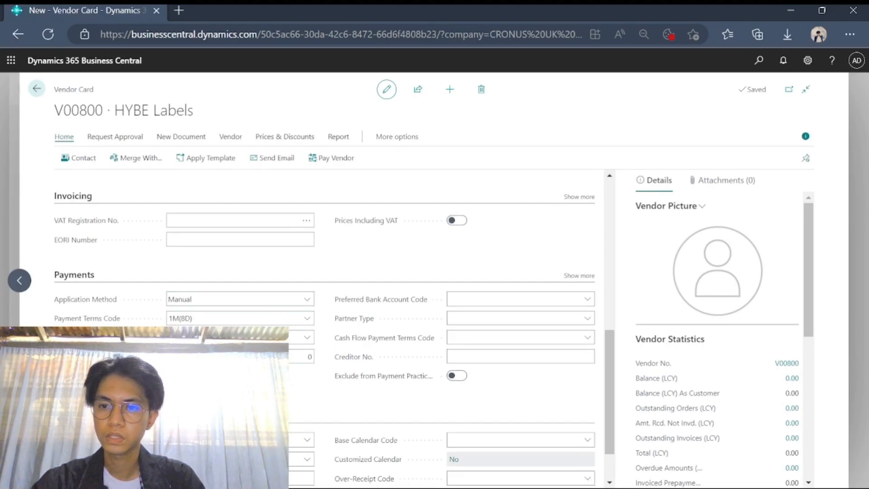
click(309, 322)
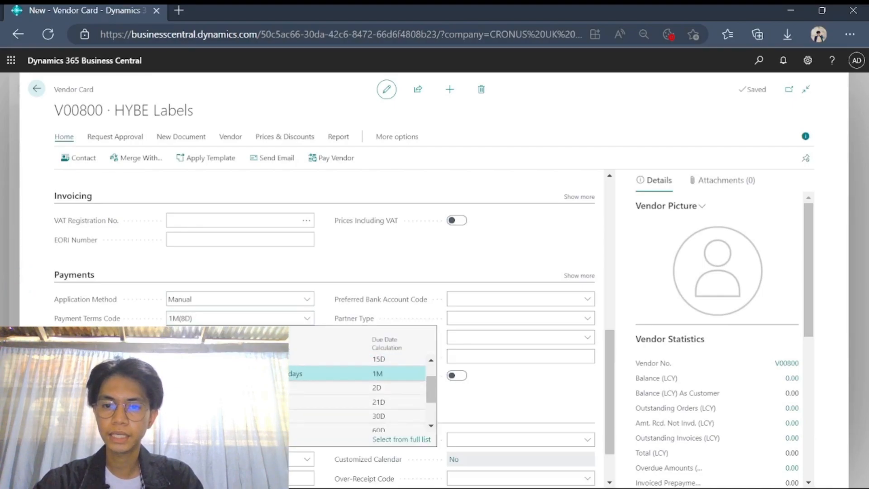
scroll(358, 393, up, 1)
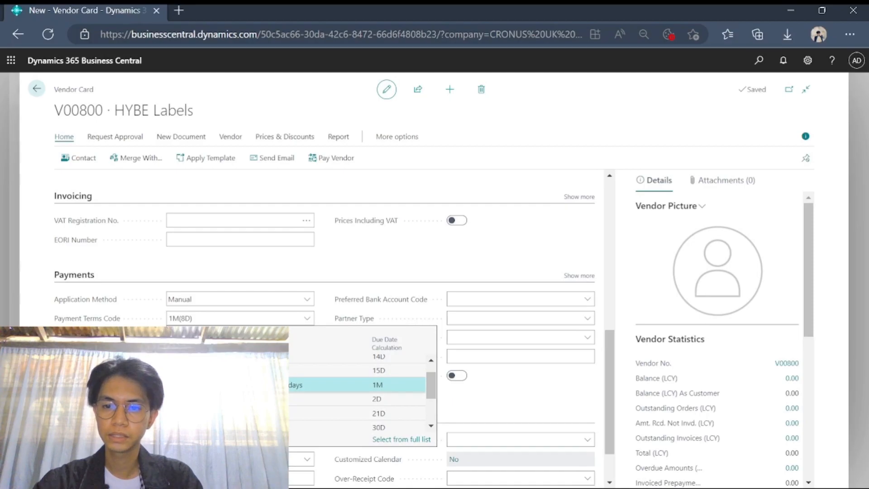
scroll(358, 393, down, 3)
scroll(357, 393, up, 4)
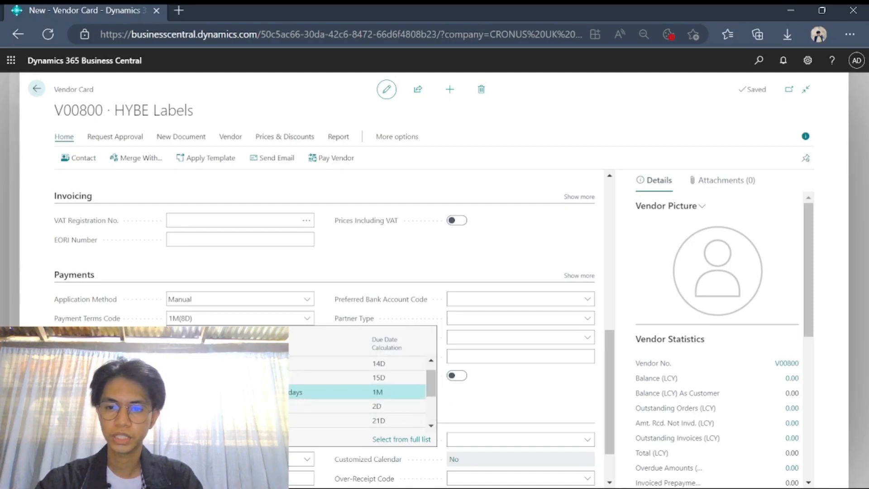
scroll(357, 393, down, 1)
click(219, 319)
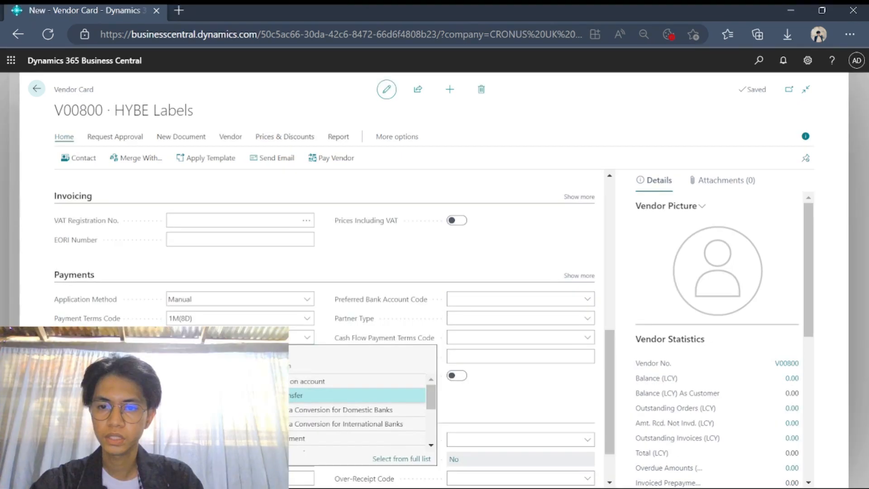
- Set the payment method code to BANK and return to the top of the vendor card
key(Return)
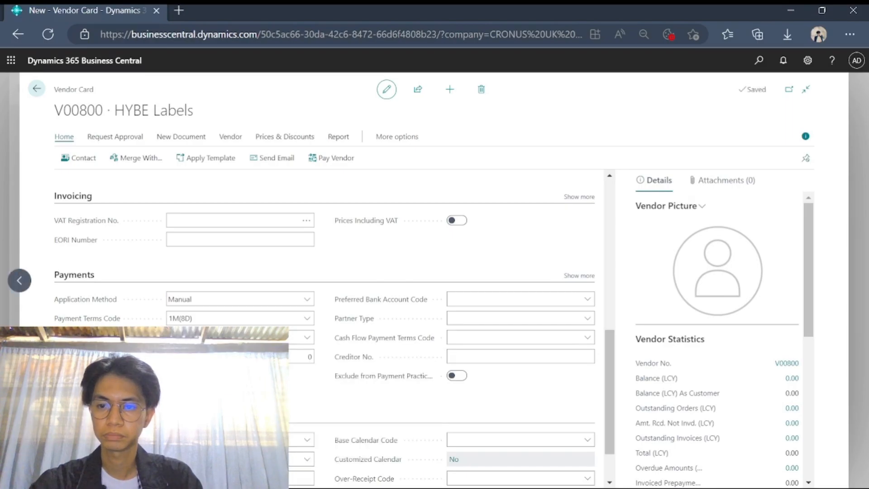
scroll(319, 387, down, 1)
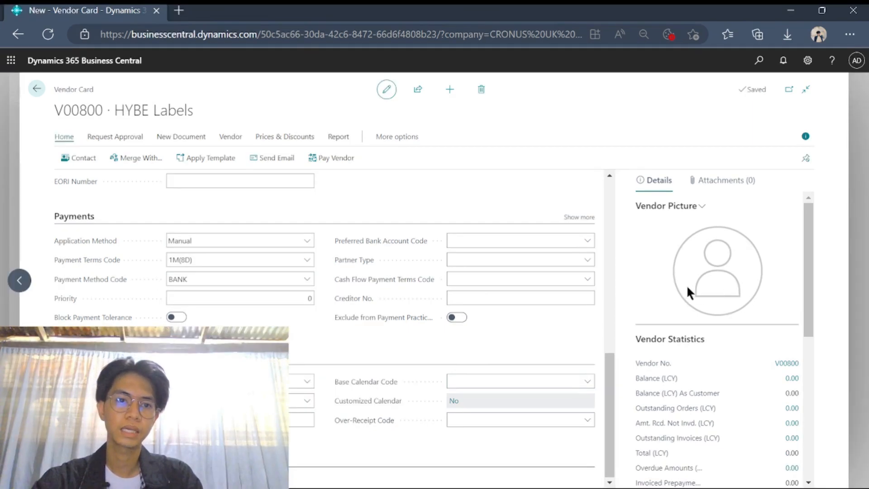
scroll(338, 343, up, 3)
scroll(339, 343, up, 5)
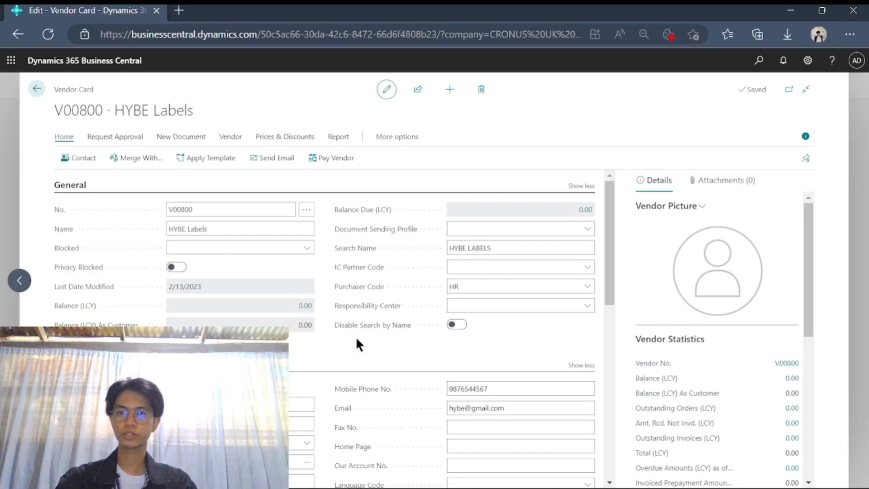
- Close the vendor card, search the Vendors list for 'hybe' to confirm V00800 HYBE Labels, then clear the search
click(34, 89)
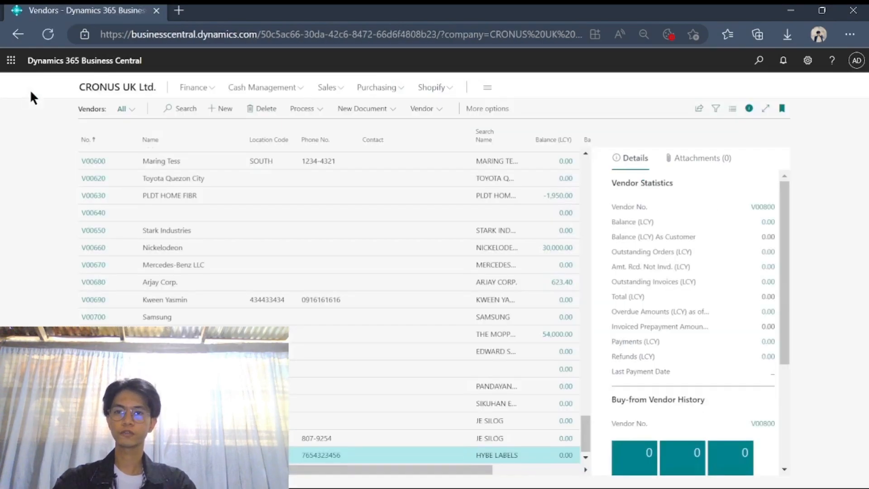
click(181, 108)
text(hybe)
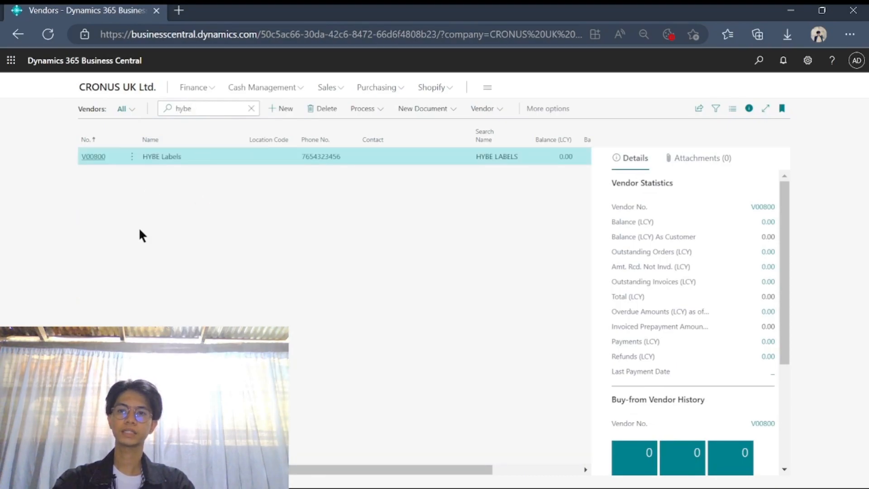
click(251, 108)
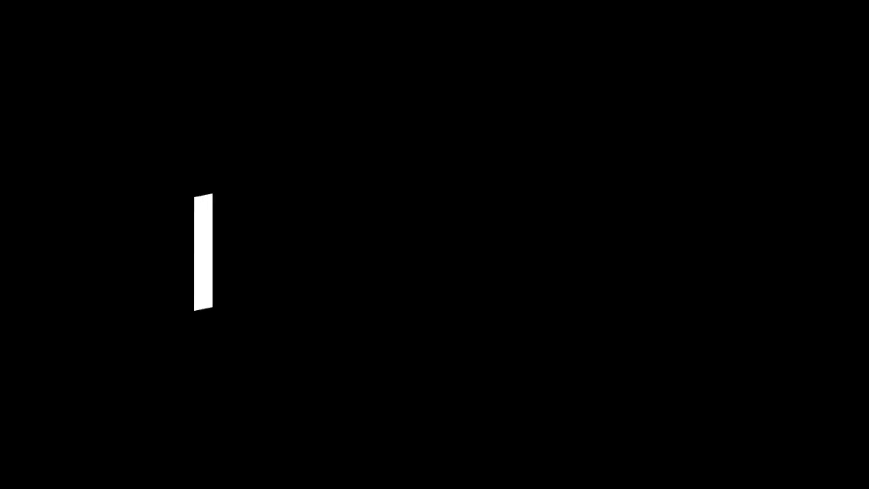